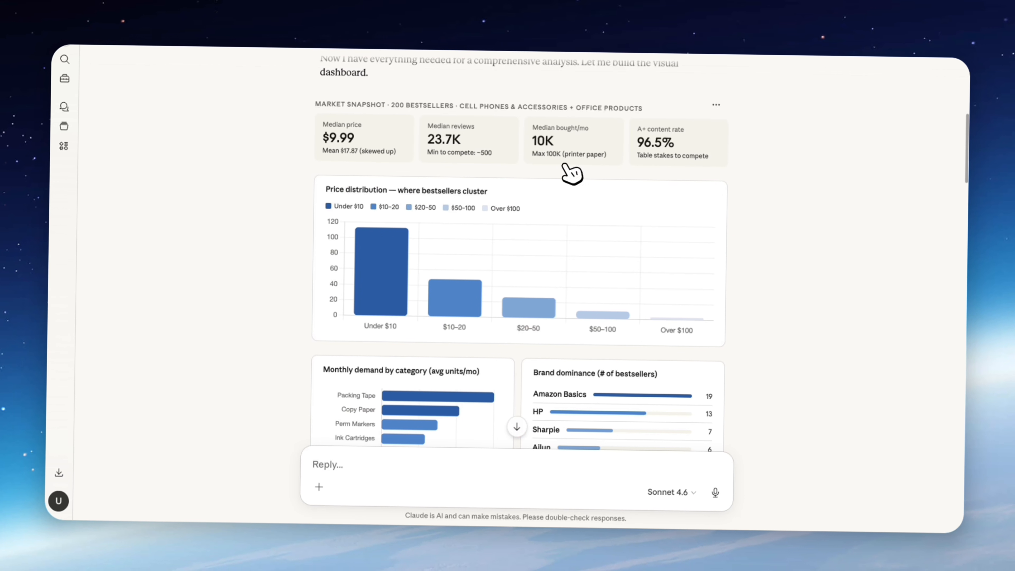
- Review the market dashboard's price distribution, category demand, brand dominance, white space opportunities, incumbent vulnerabilities, trend signals and pricing charts
mouse_move(384, 300)
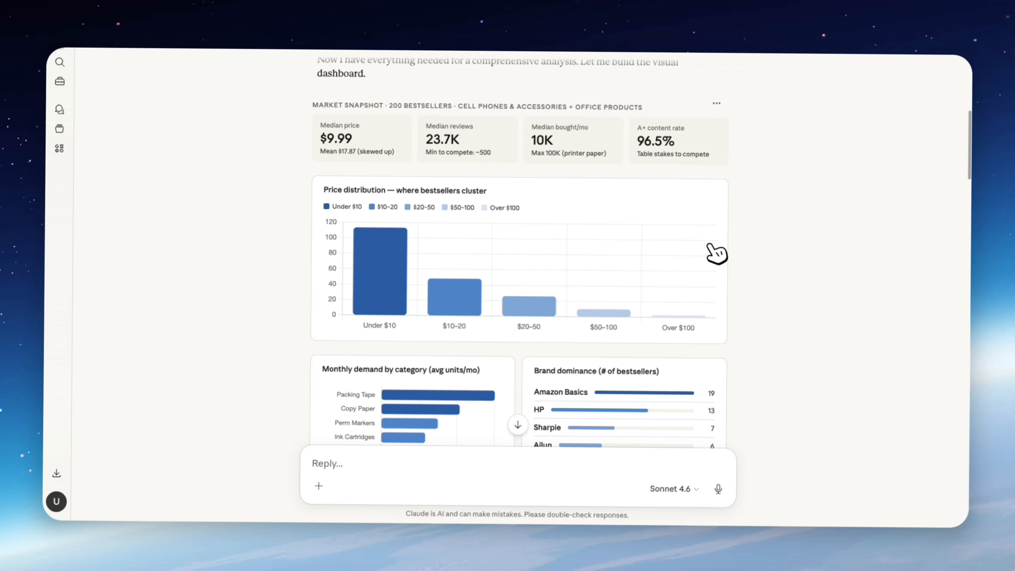
scroll(509, 216, "down", 3)
mouse_move(497, 262)
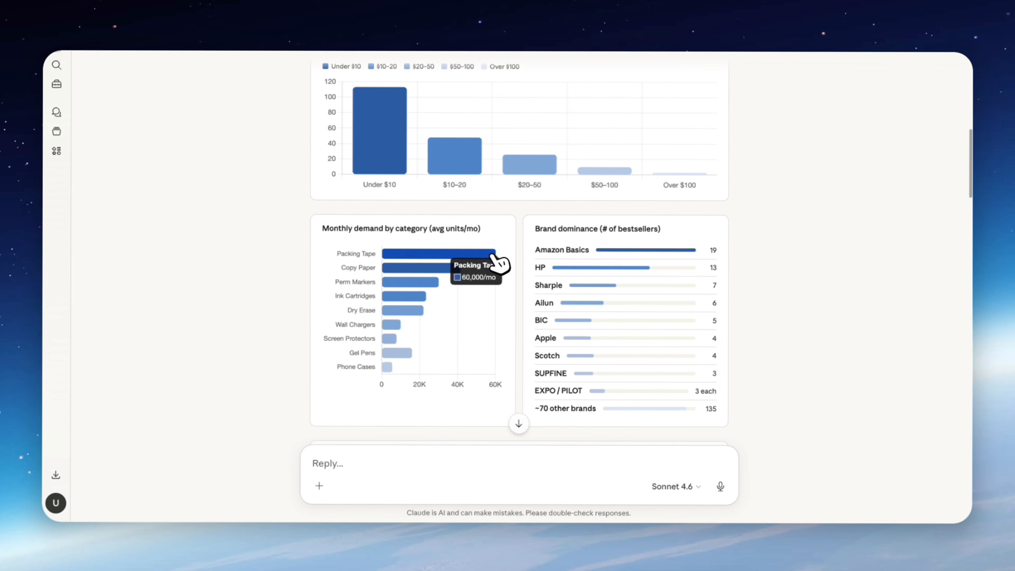
scroll(771, 295, "down", 6)
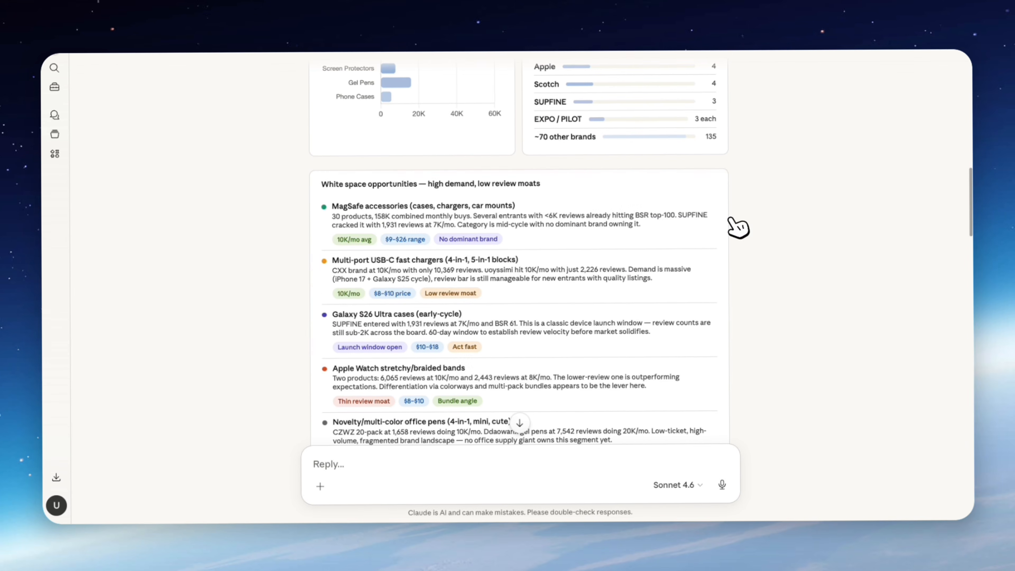
scroll(404, 214, "down", 3)
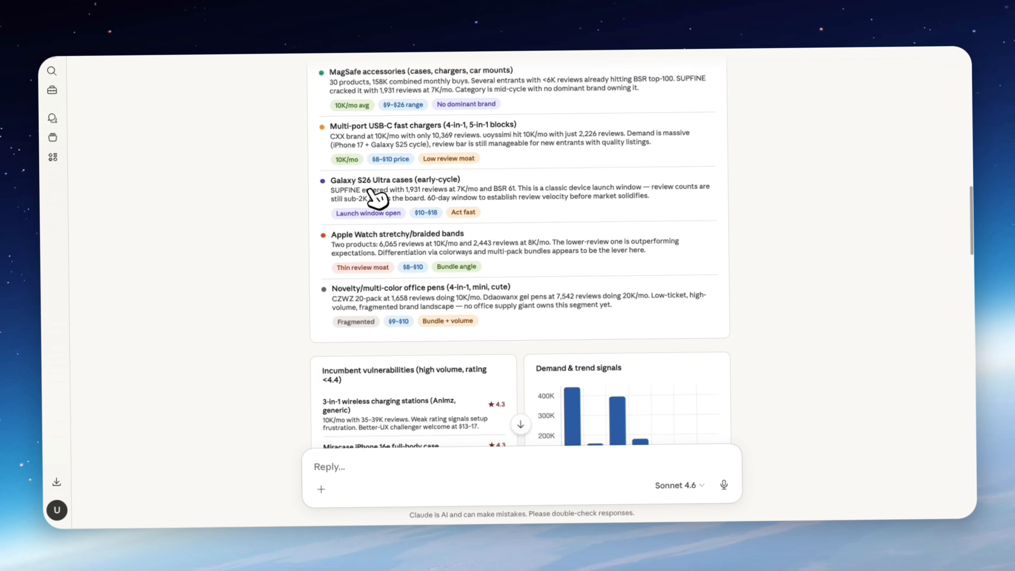
scroll(519, 232, "down", 4)
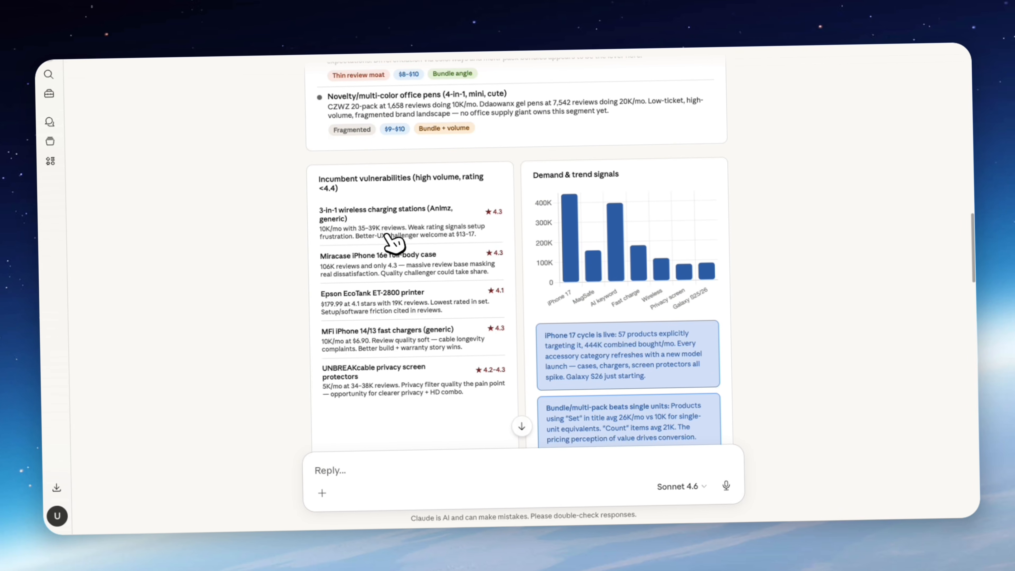
scroll(680, 257, "down", 5)
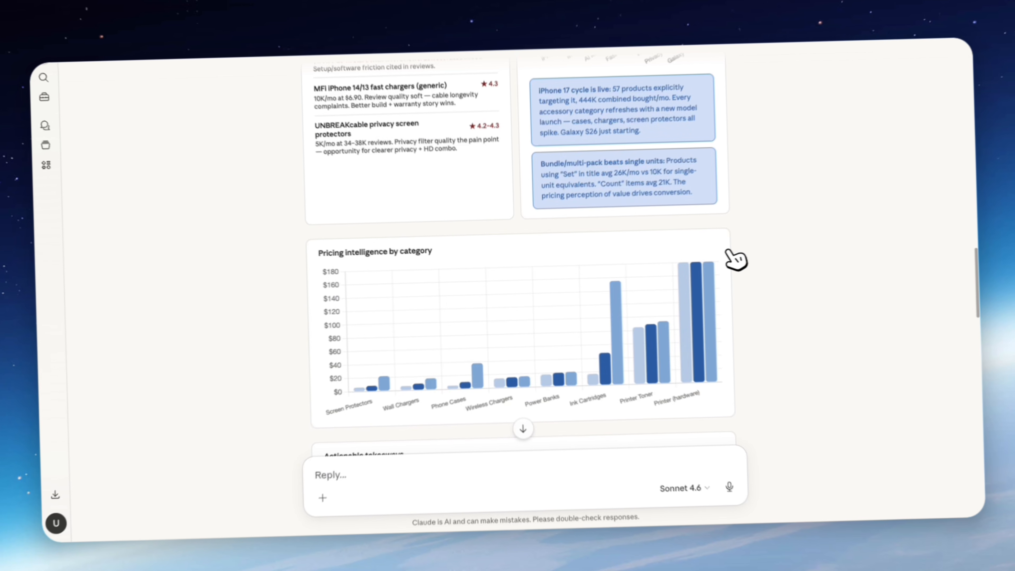
scroll(729, 252, "down", 1)
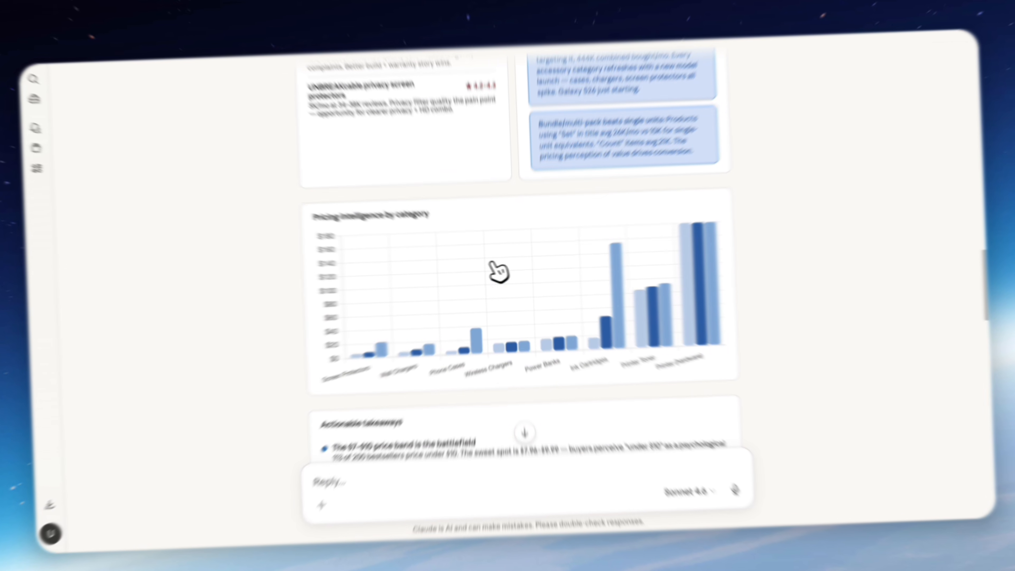
scroll(779, 324, "down", 5)
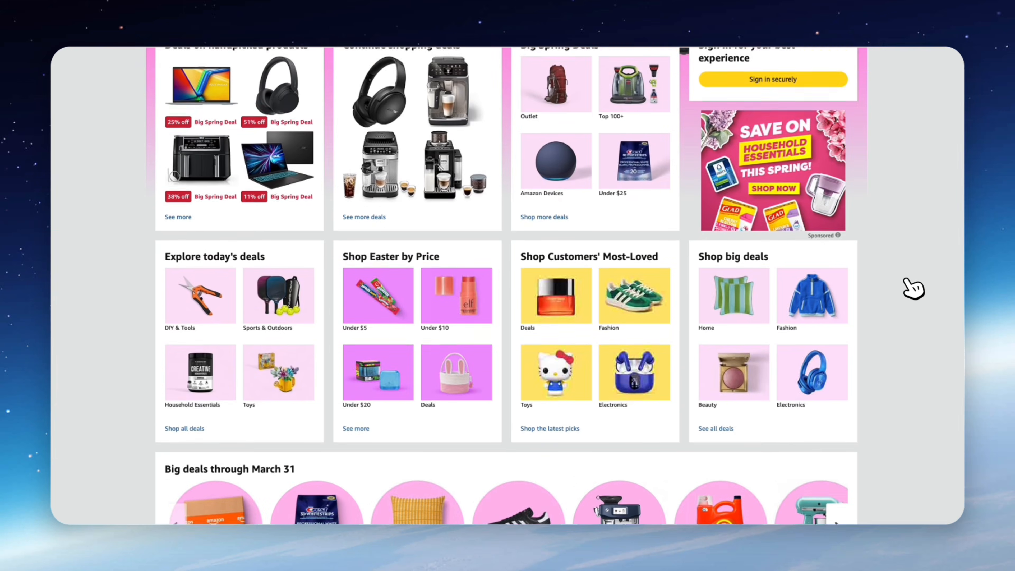
- Switch to Amazon.ca and browse the homepage's deals, recommended items and best-seller sections
scroll(907, 286, "down", 8)
scroll(913, 287, "down", 7)
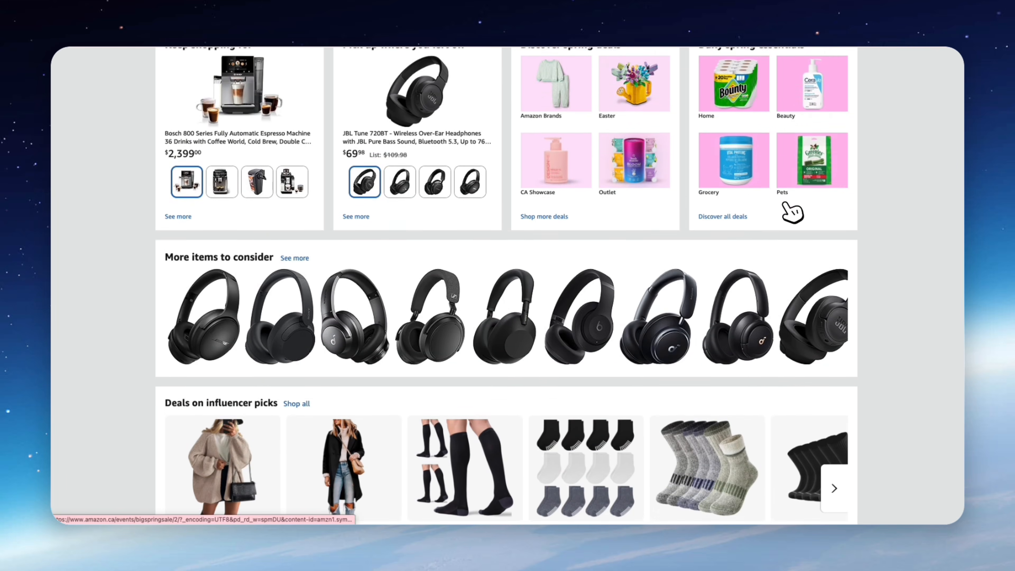
scroll(793, 212, "down", 1)
scroll(895, 227, "down", 7)
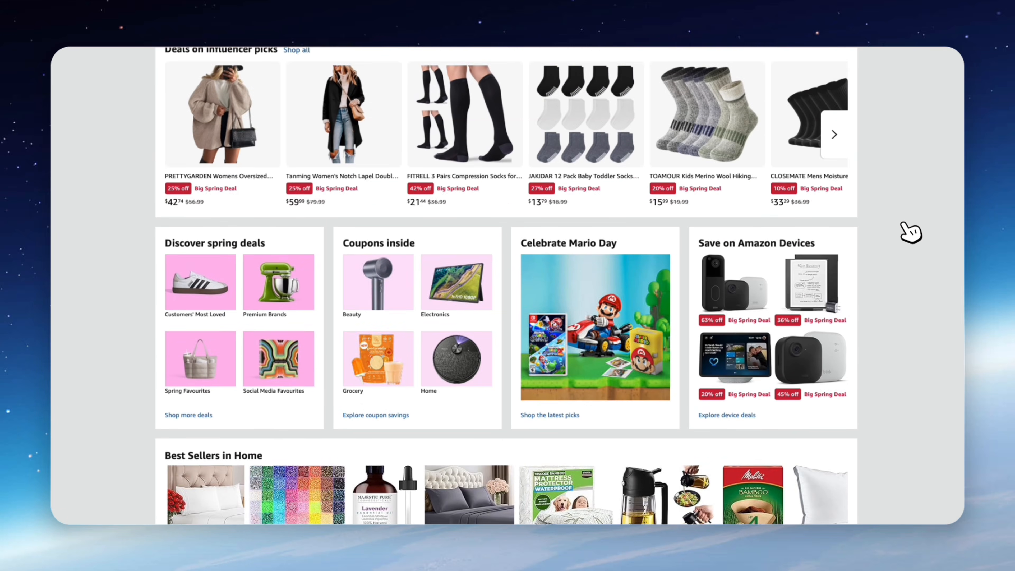
scroll(911, 234, "down", 6)
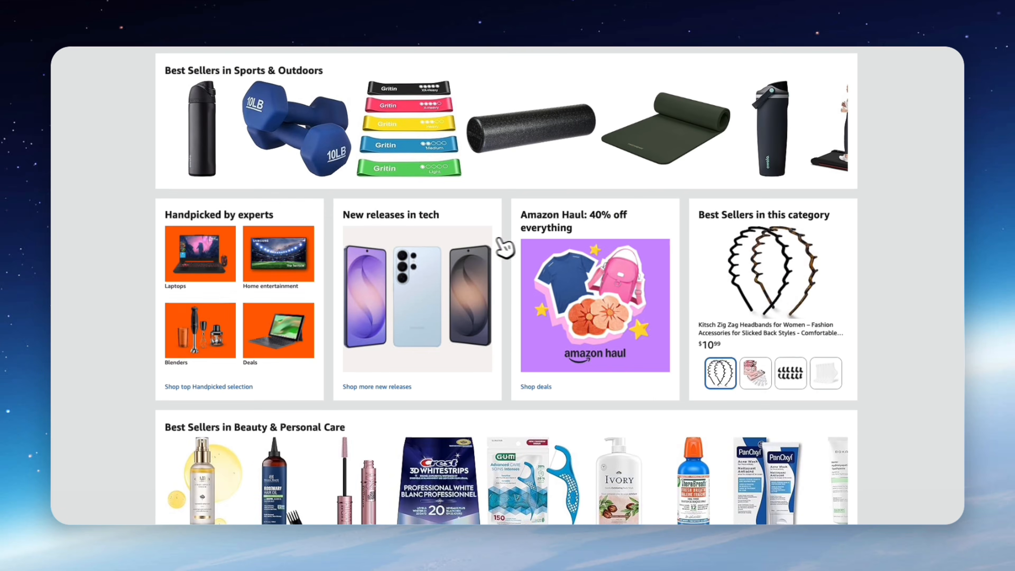
scroll(333, 277, "down", 4)
scroll(238, 320, "up", 5)
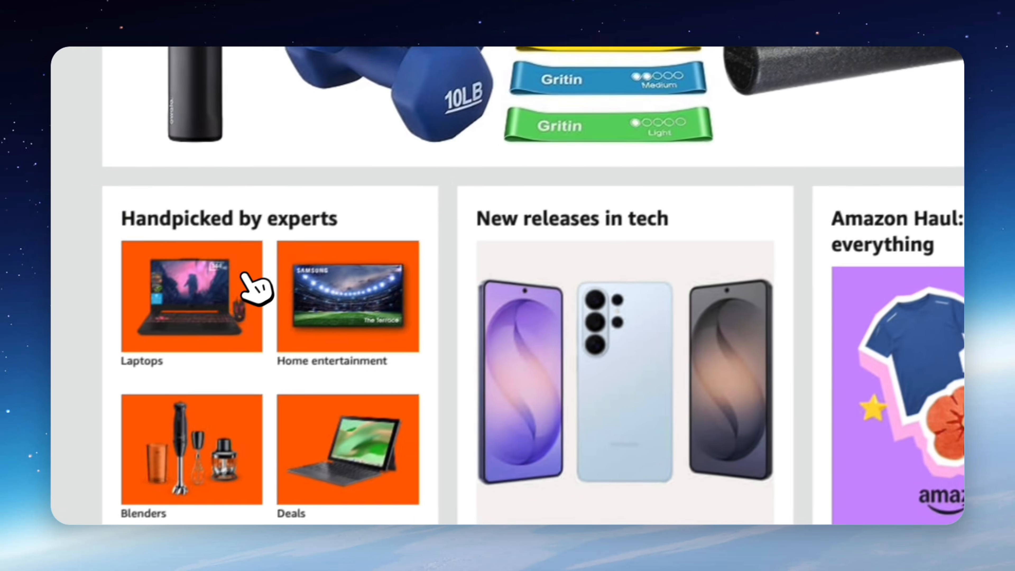
- Open the Laptops category under Handpicked by experts and look through its page
left_click(78, 238)
scroll(884, 222, "down", 7)
scroll(662, 240, "down", 4)
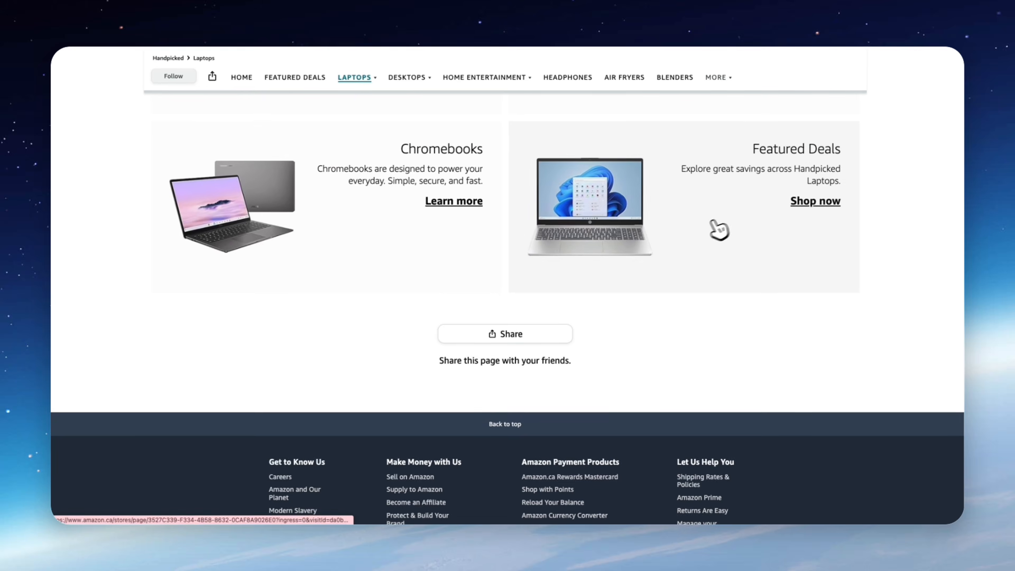
- Switch to the Handpicked store's Featured Deals and browse the discounted kitchen appliances and espresso machines
scroll(442, 245, "up", 8)
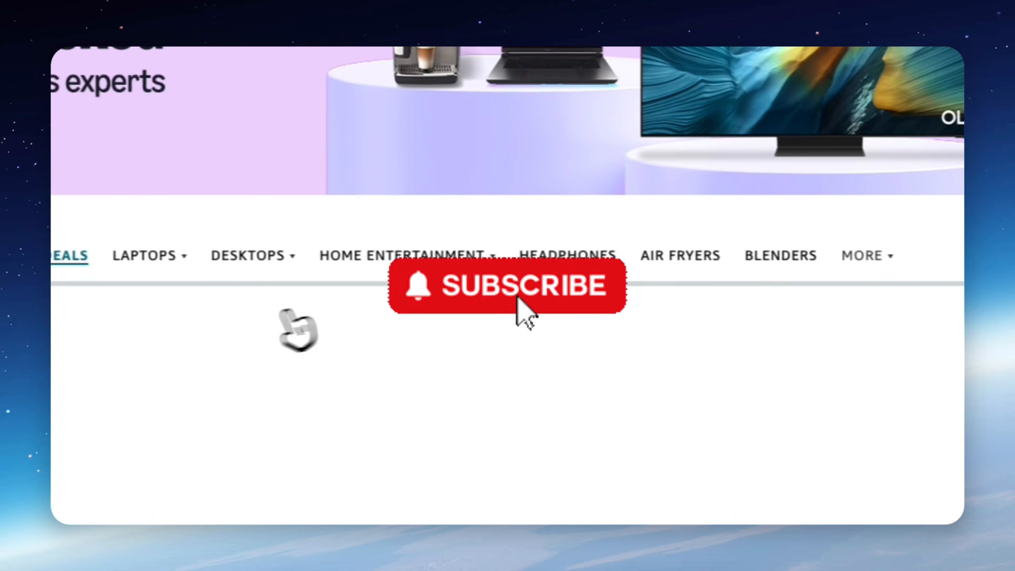
scroll(940, 265, "down", 9)
scroll(869, 348, "down", 8)
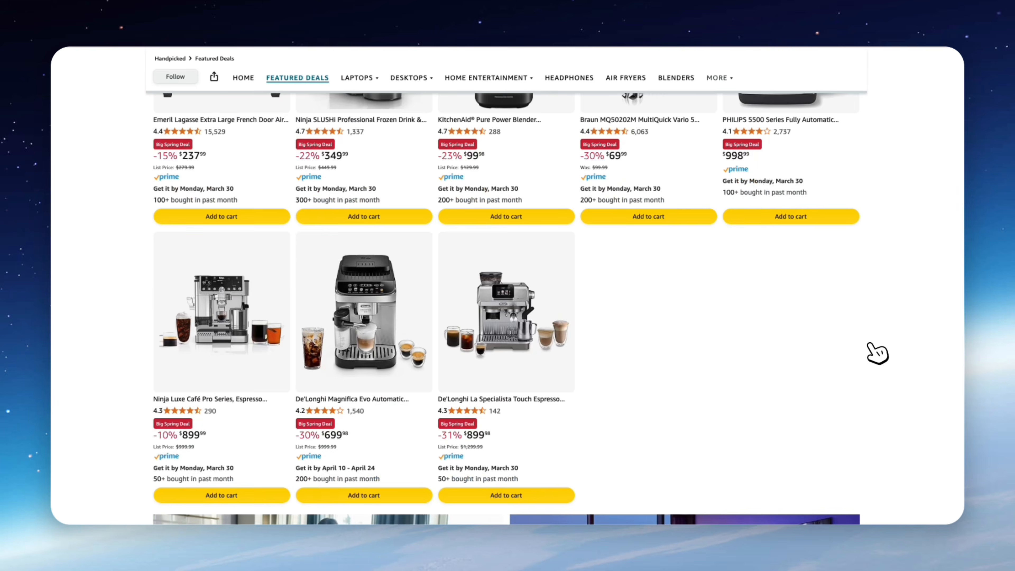
scroll(871, 346, "down", 5)
- Open the De'Longhi Magnifica Evo espresso machine's product page and look through its related items and manufacturer content
left_click(380, 176)
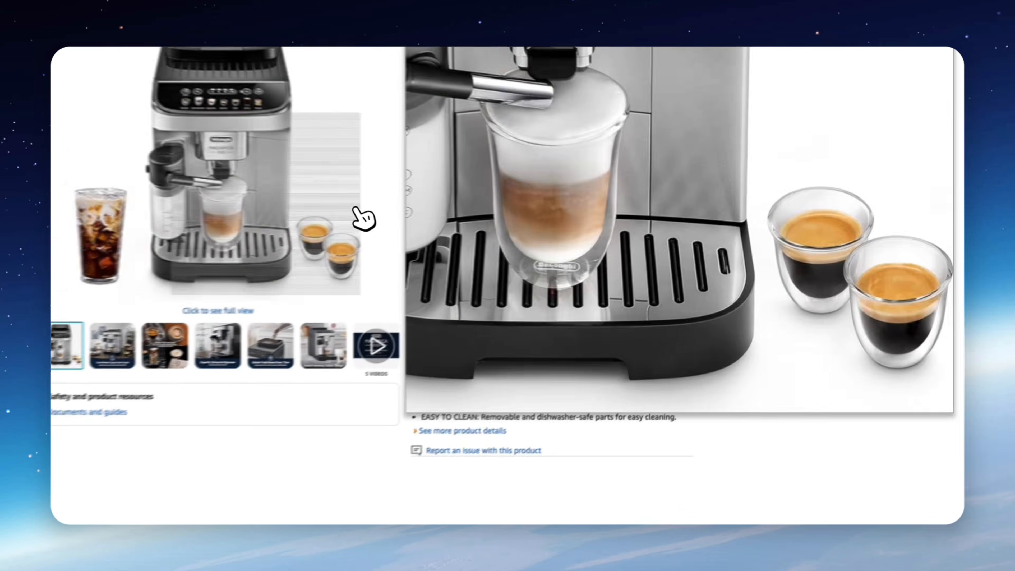
scroll(940, 335, "down", 10)
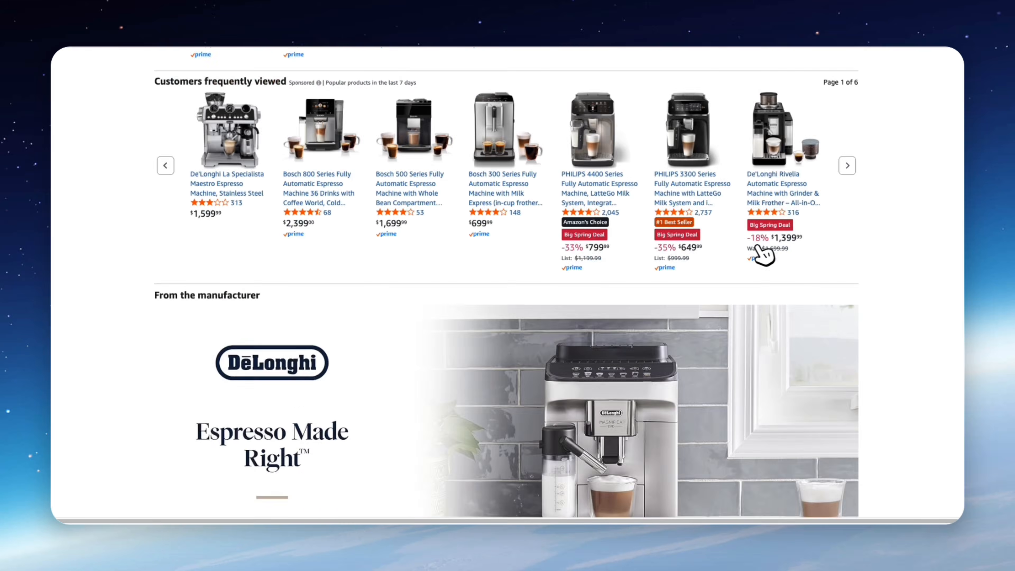
scroll(604, 276, "down", 15)
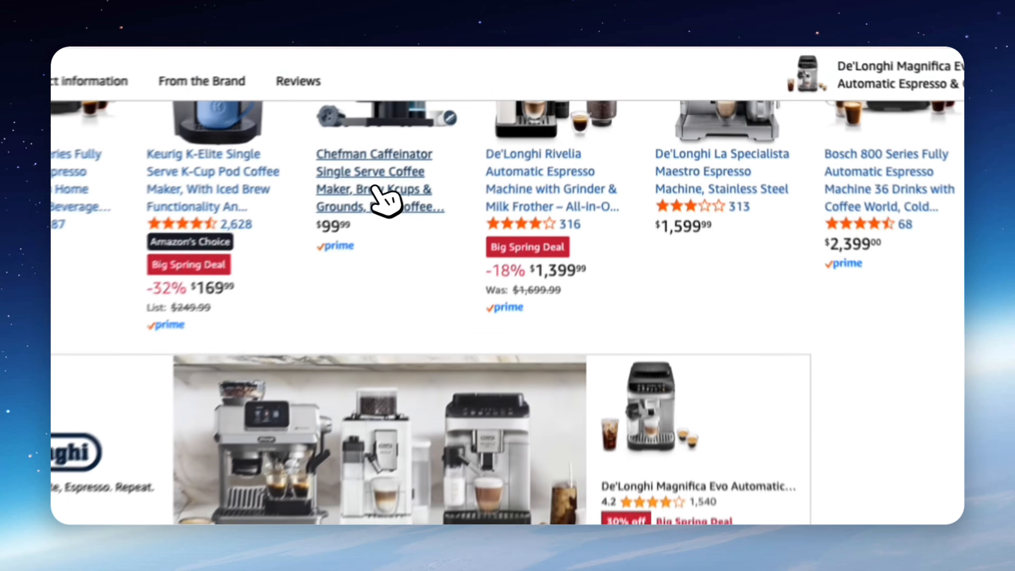
- Open the Chefman Caffeinator single serve coffee maker's product page and read its brand feature sections
left_click(501, 132)
scroll(734, 275, "down", 15)
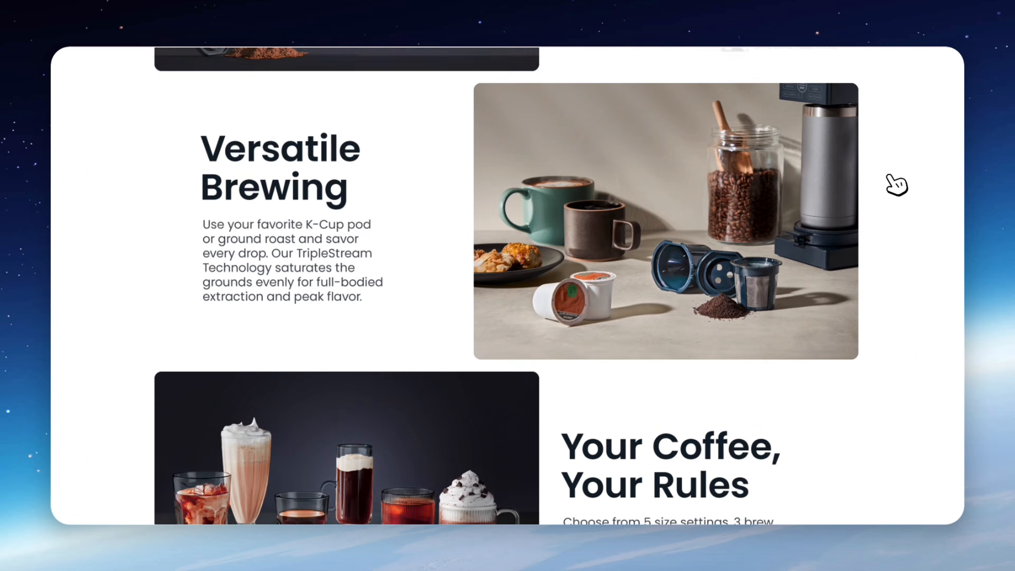
scroll(895, 185, "down", 15)
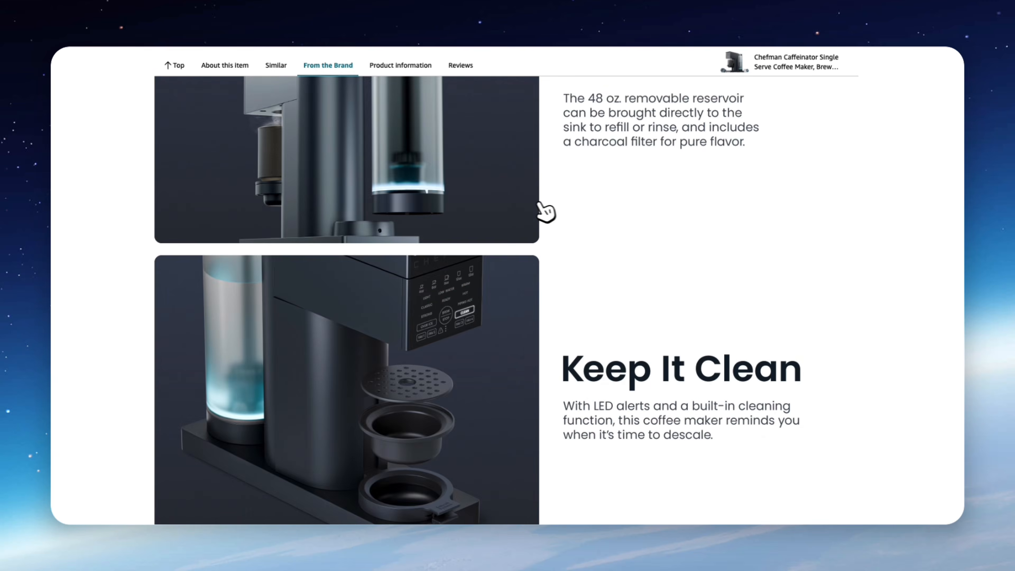
scroll(564, 212, "down", 10)
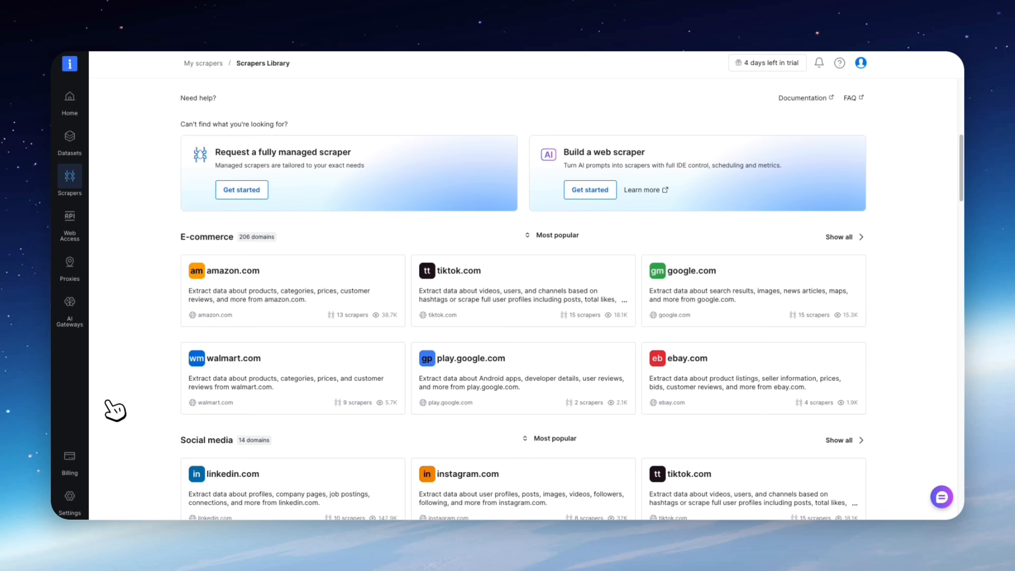
- Switch to Bright Data's Scrapers Library and examine the available domains in the most popular, e-commerce, social media and business sections
scroll(115, 410, "down", 3)
scroll(115, 410, "down", 1)
scroll(115, 410, "down", 1)
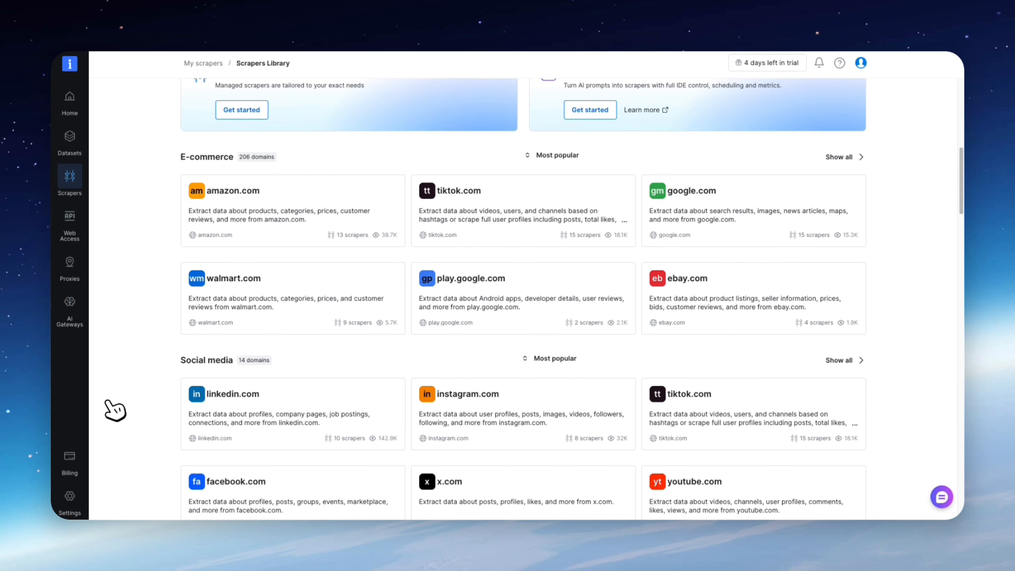
scroll(115, 411, "down", 2)
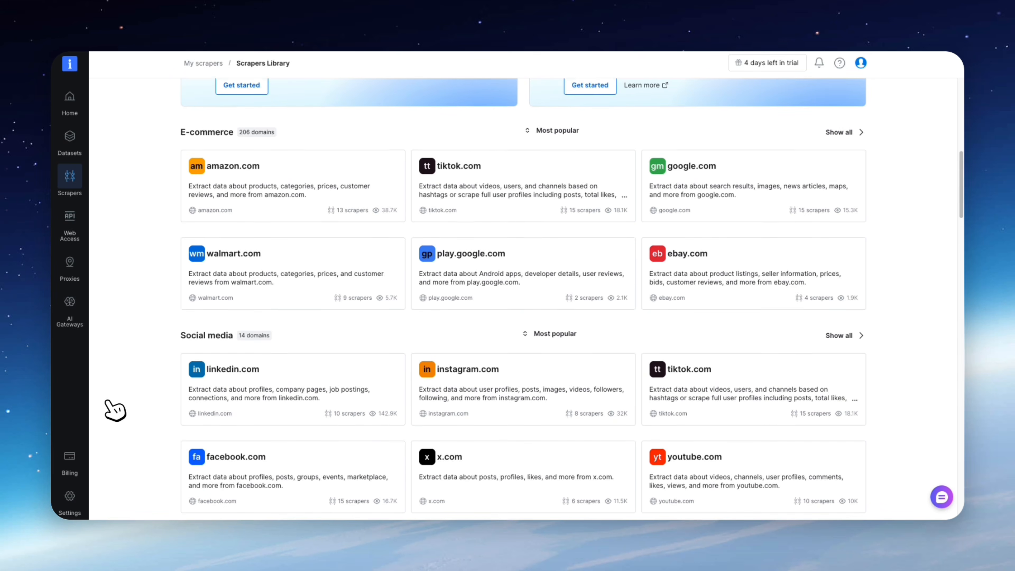
scroll(115, 410, "down", 1)
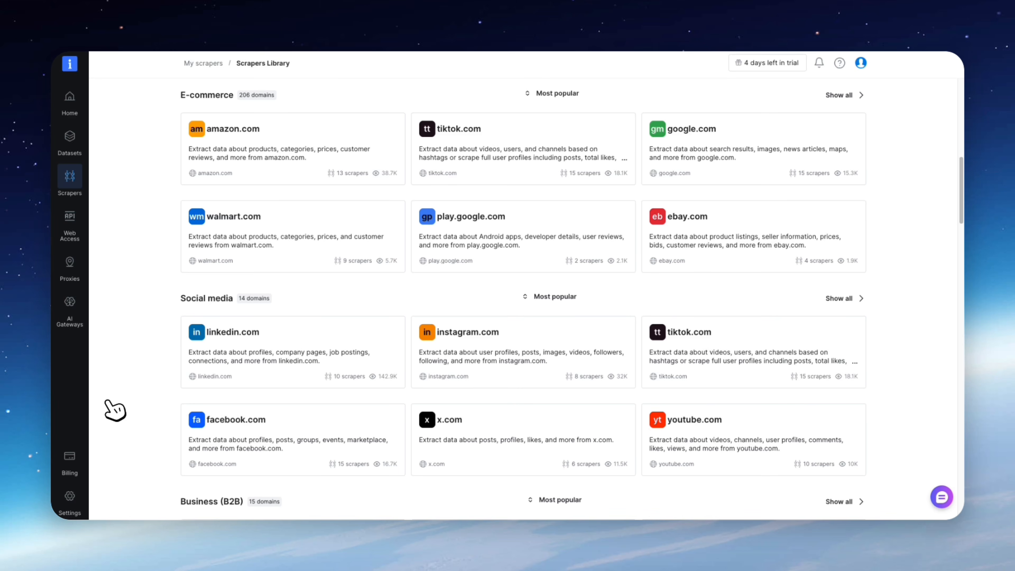
scroll(115, 411, "down", 3)
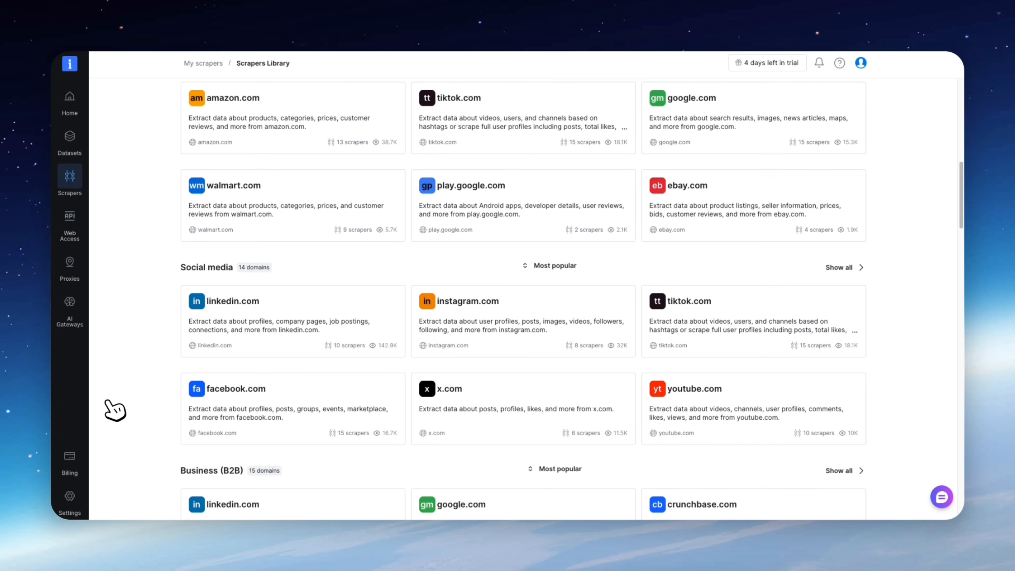
scroll(115, 410, "down", 1)
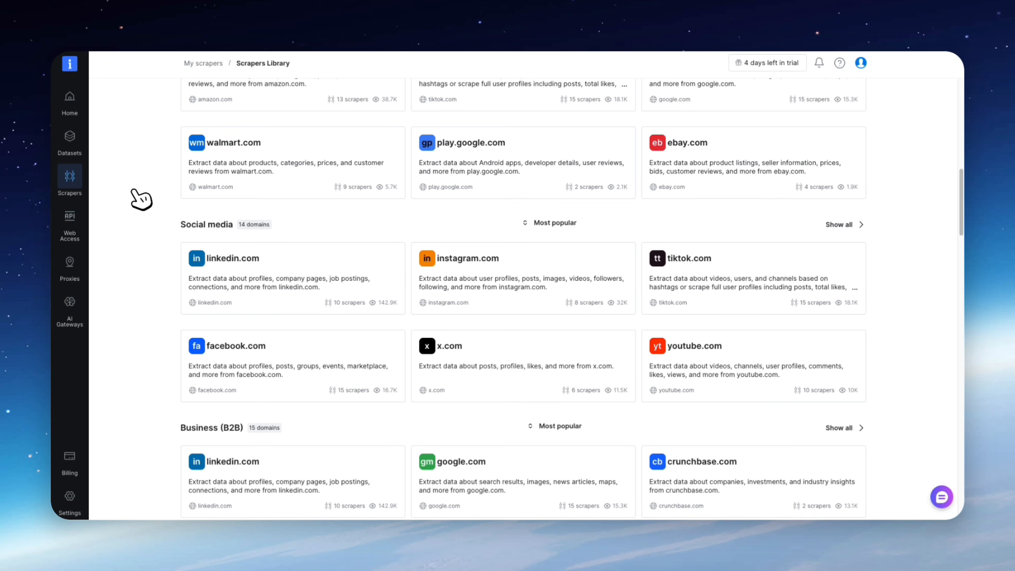
scroll(141, 199, "up", 15)
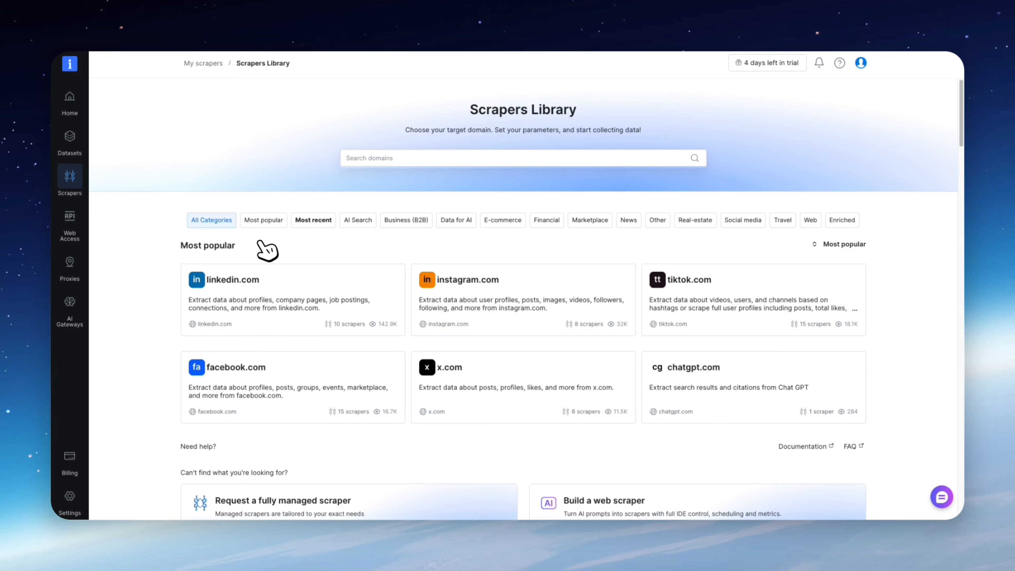
scroll(300, 272, "down", 1)
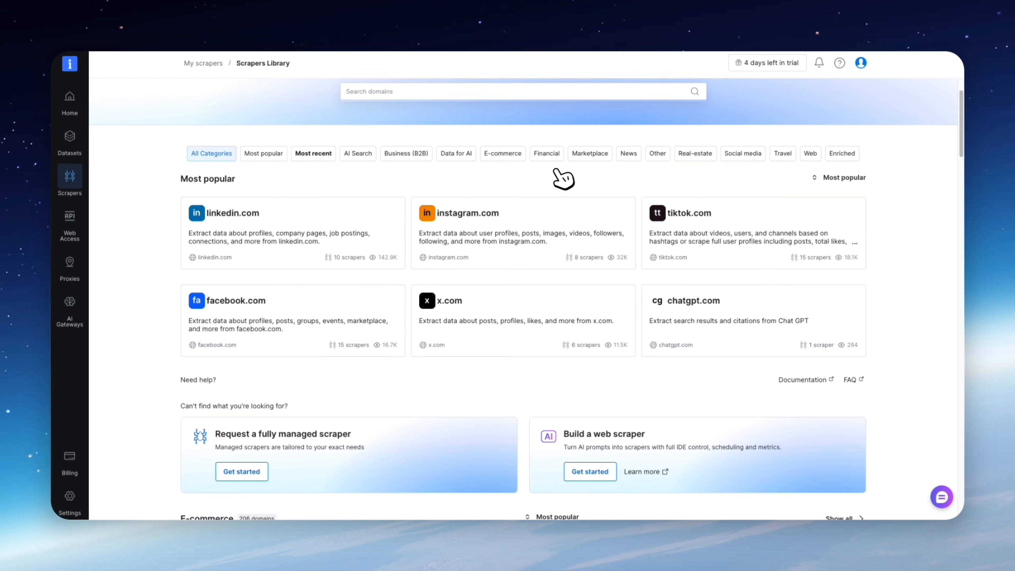
scroll(528, 243, "down", 10)
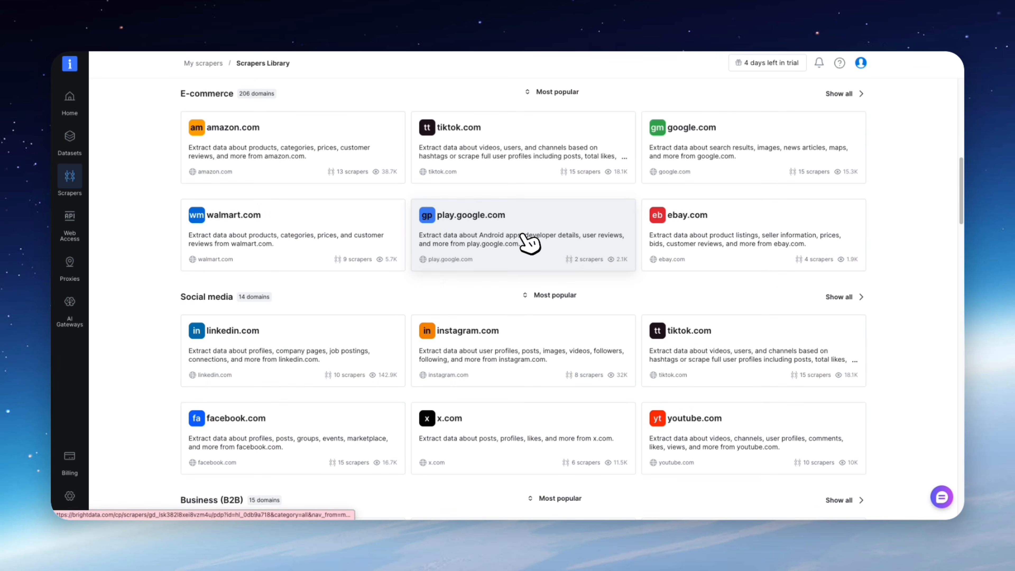
- Filter the Scrapers Library by E-commerce and open the amazon.com scraper with its Amazon products Collect by URL endpoint
scroll(529, 242, "up", 12)
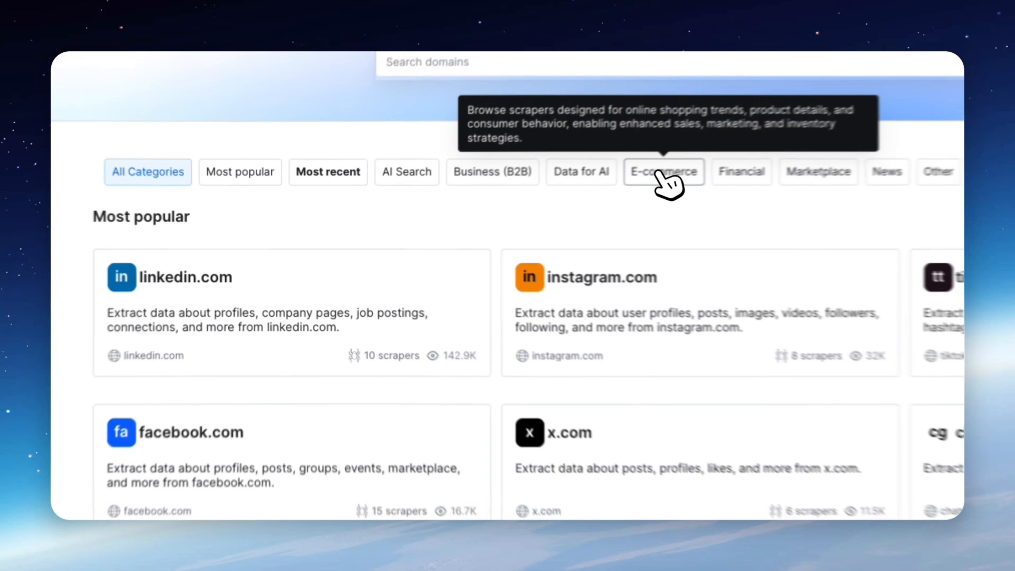
left_click(504, 220)
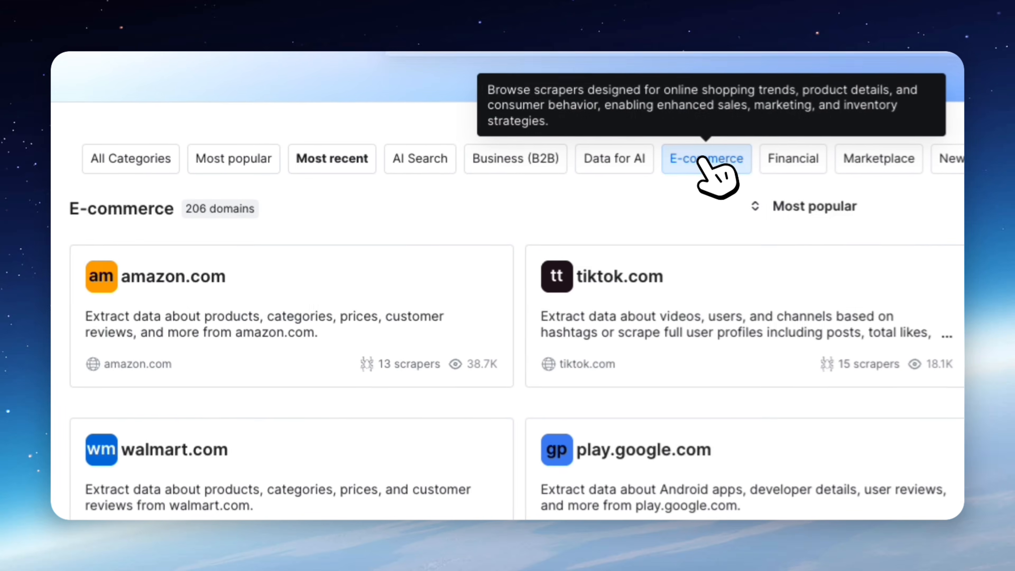
left_click(180, 316)
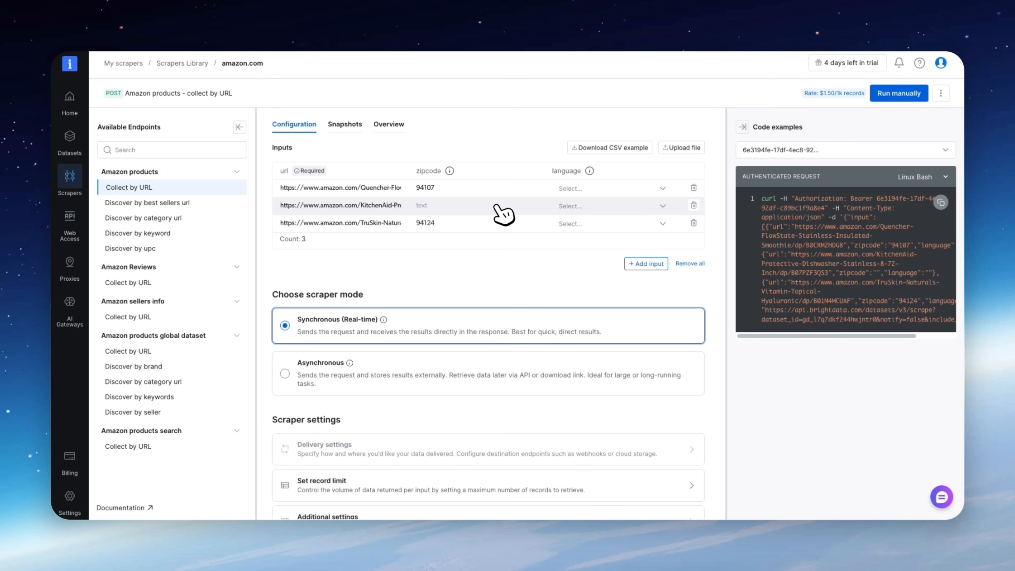
- Add a fourth input with the amazon.ca Philips store URL, then check the scraper mode and scraper settings
left_click(647, 262)
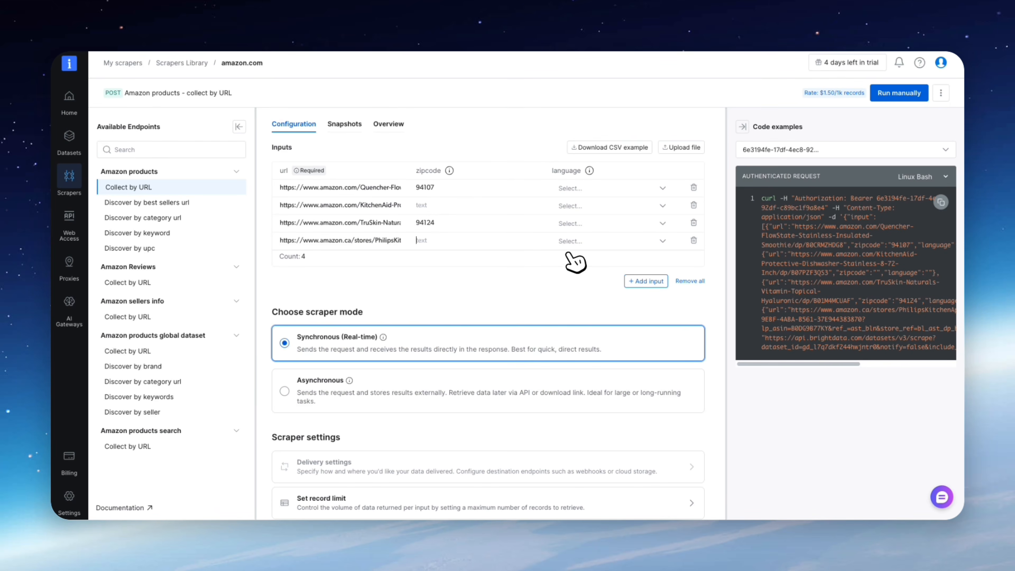
scroll(578, 261, "down", 1)
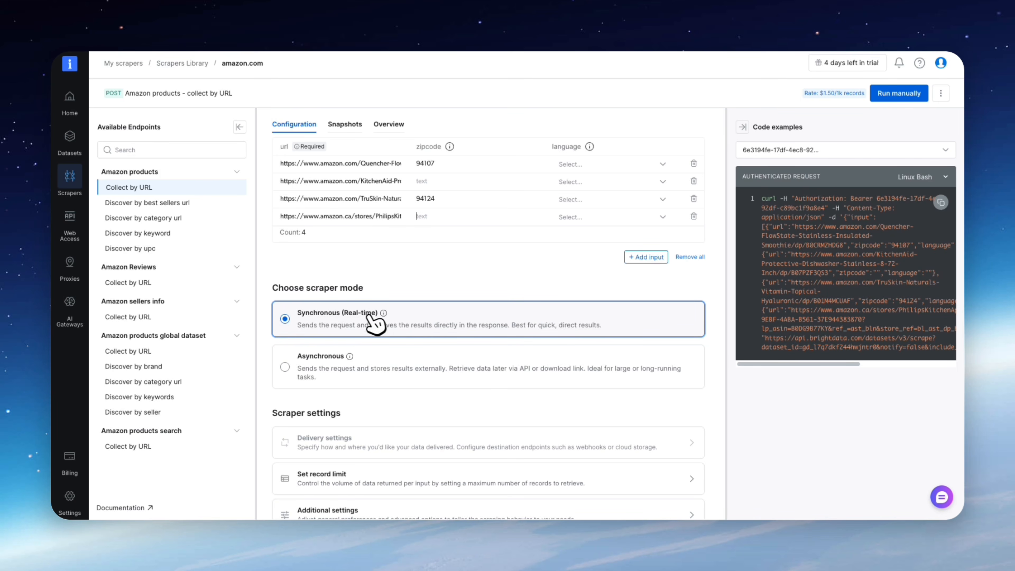
scroll(381, 334, "down", 1)
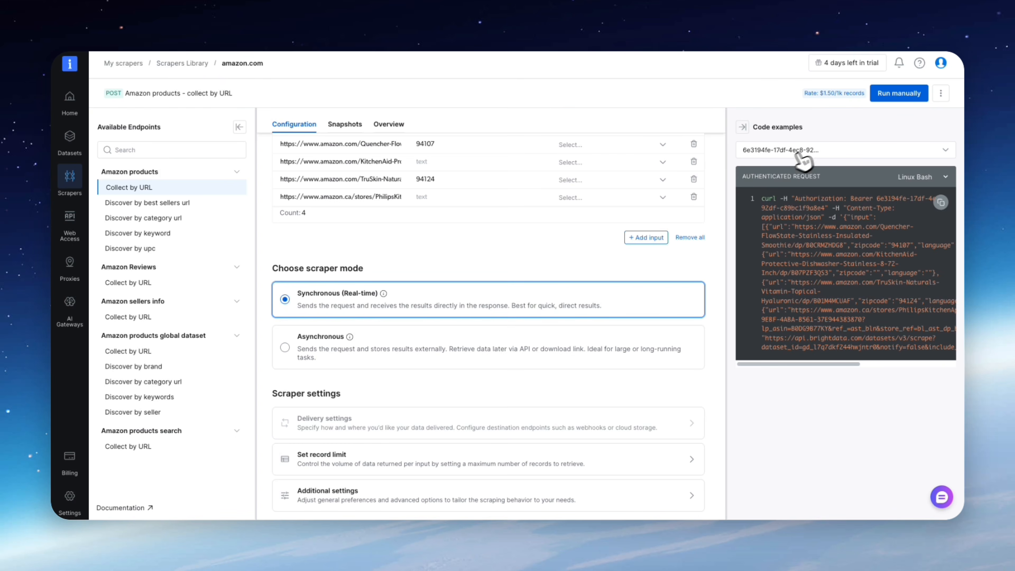
- Run the Amazon products Collect by URL scraper manually and examine the product variations in the resulting JSON file
left_click(903, 100)
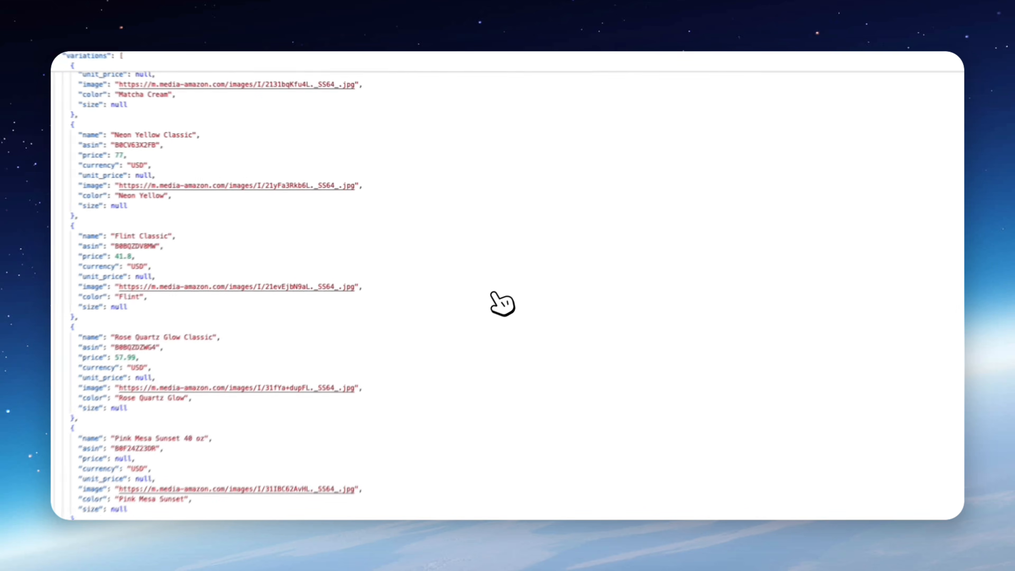
scroll(475, 307, "down", 10)
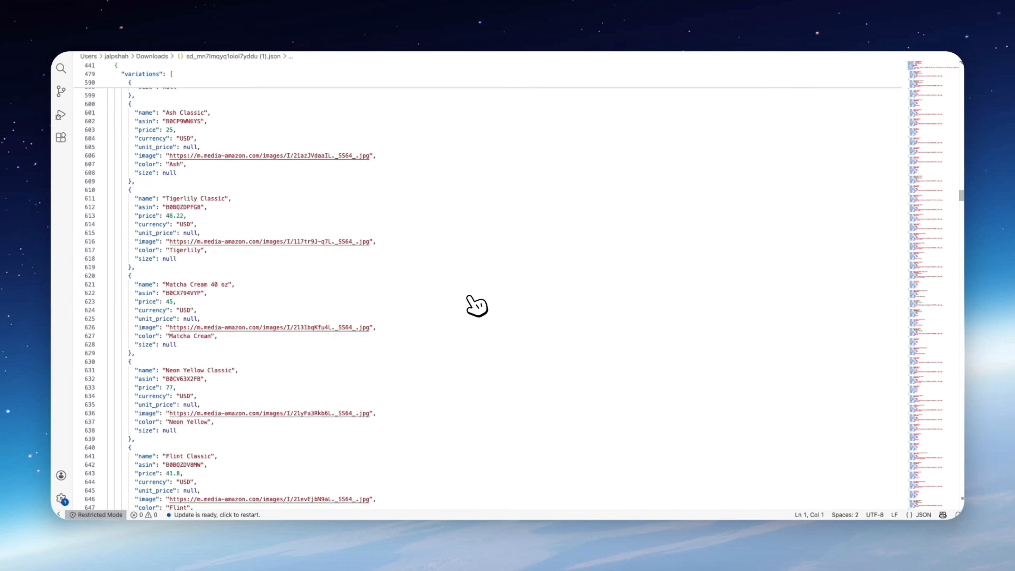
scroll(475, 308, "up", 15)
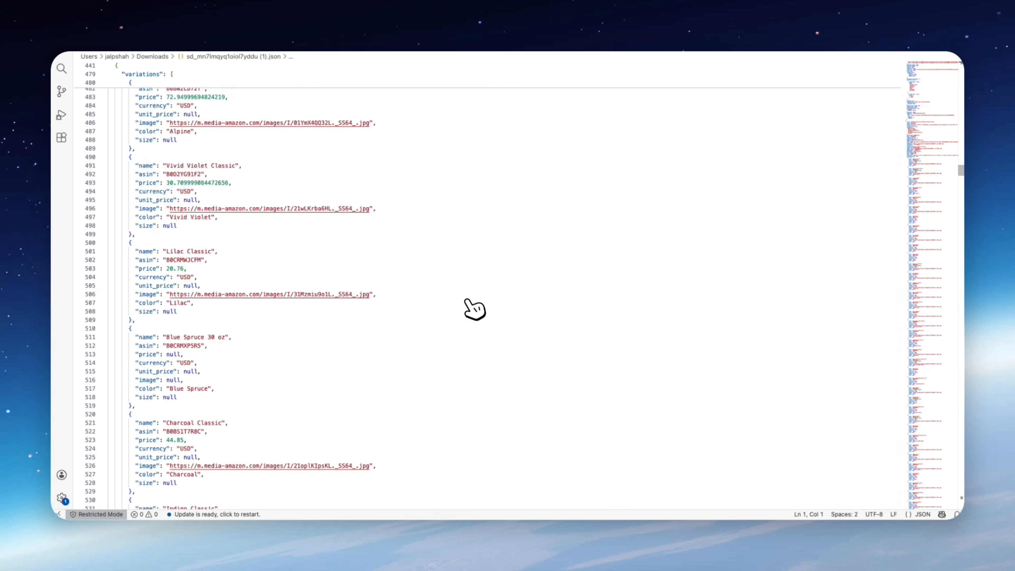
scroll(467, 300, "down", 5)
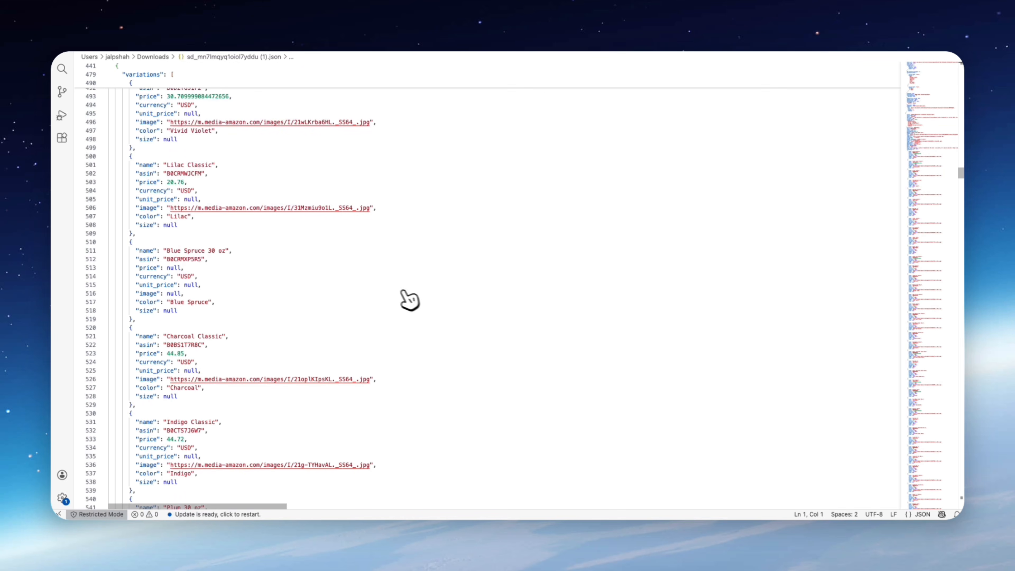
scroll(354, 308, "down", 20)
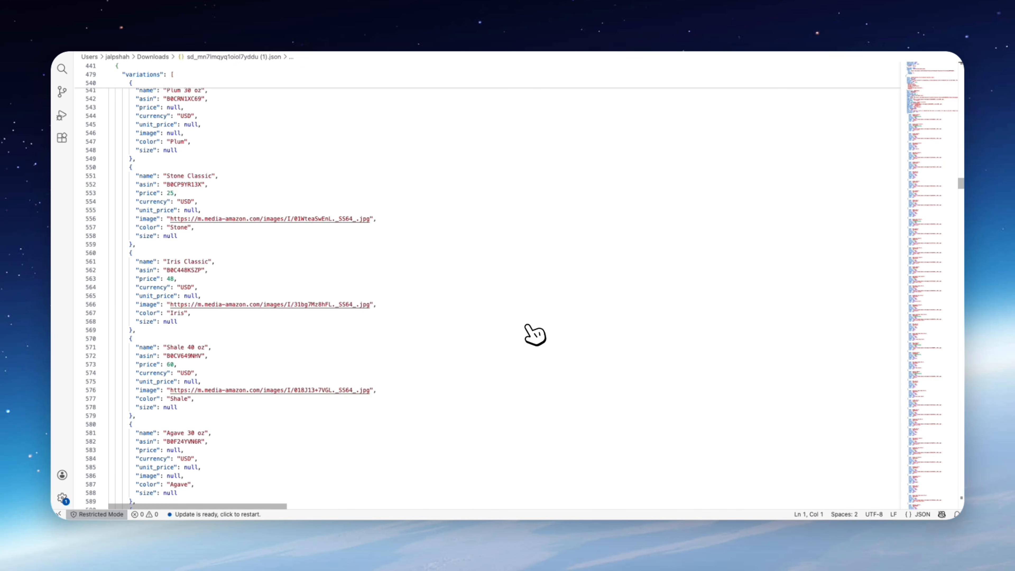
scroll(529, 327, "down", 20)
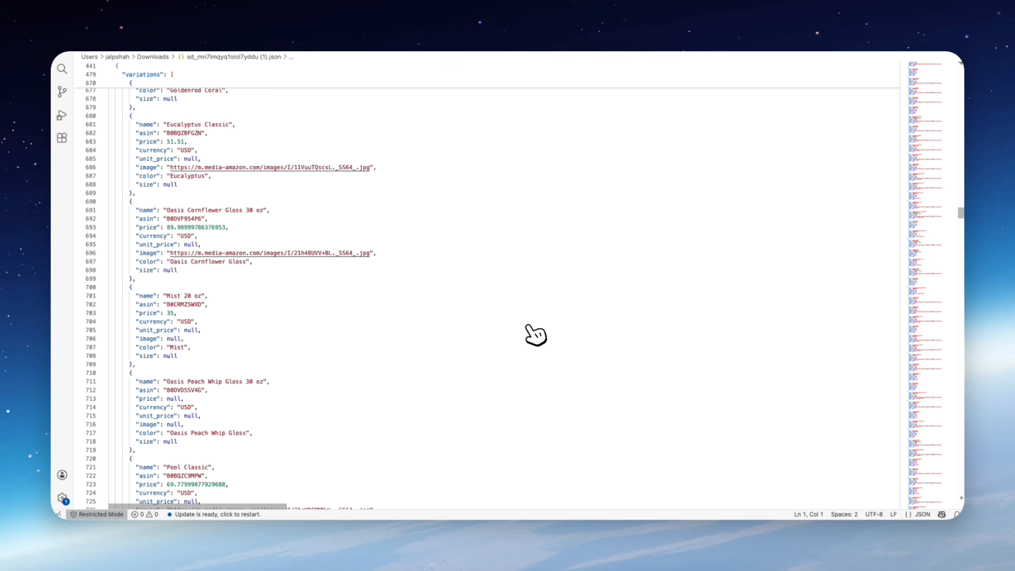
scroll(536, 335, "down", 20)
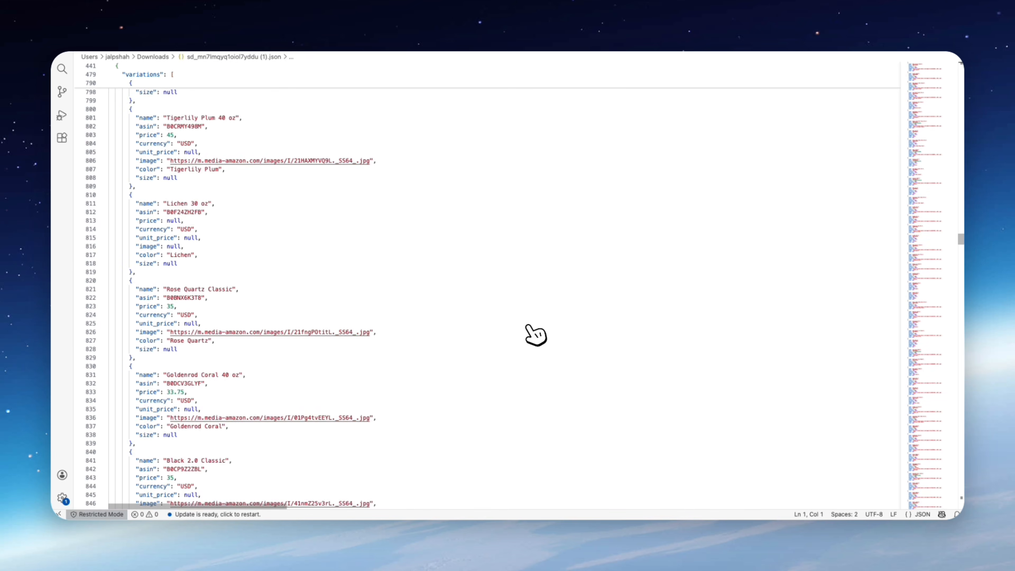
scroll(535, 335, "down", 20)
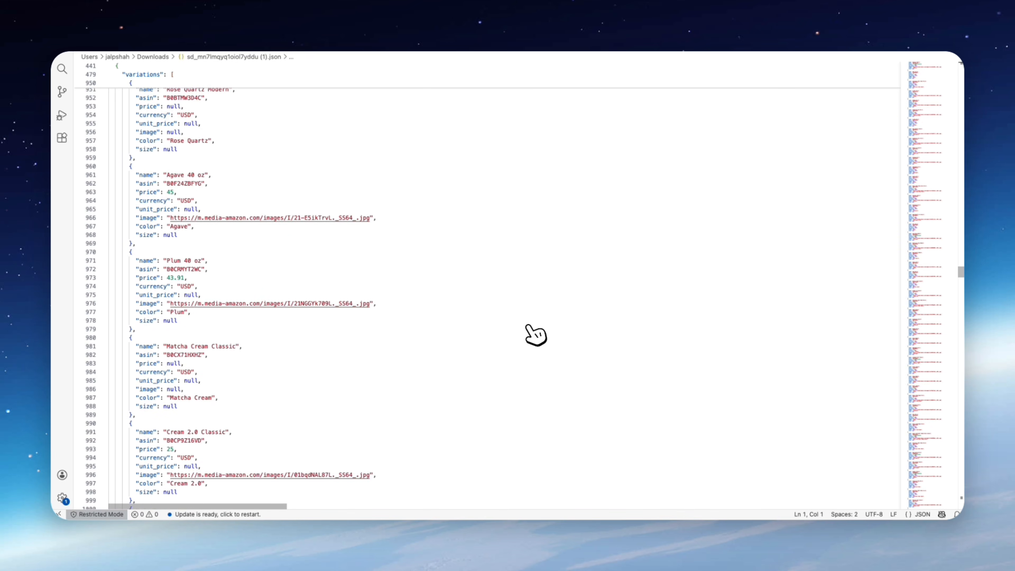
scroll(535, 335, "down", 8)
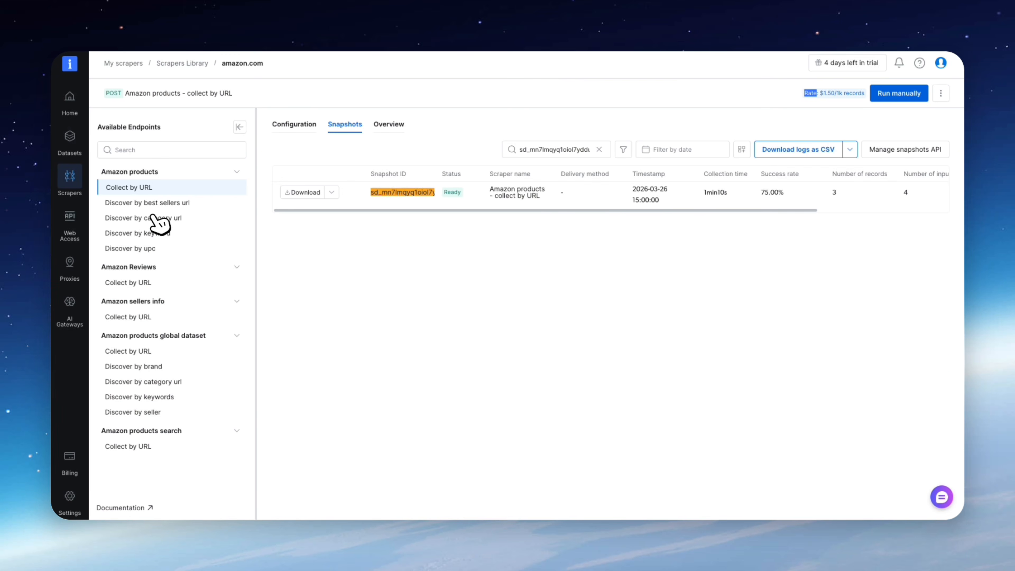
- Review the configuration inputs of the Amazon products Discover by best sellers url and Discover by category url endpoints
left_click(143, 203)
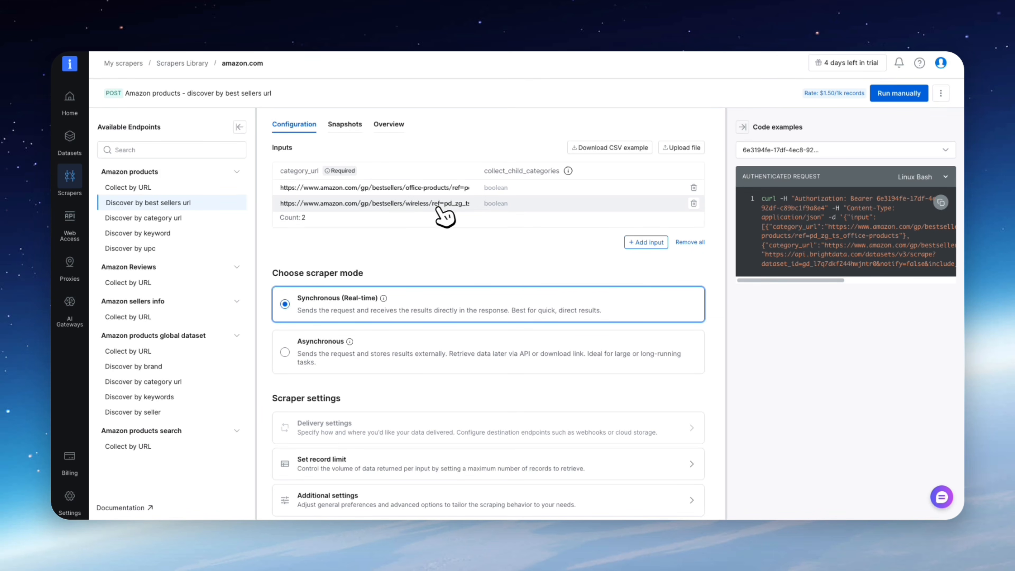
left_click(178, 219)
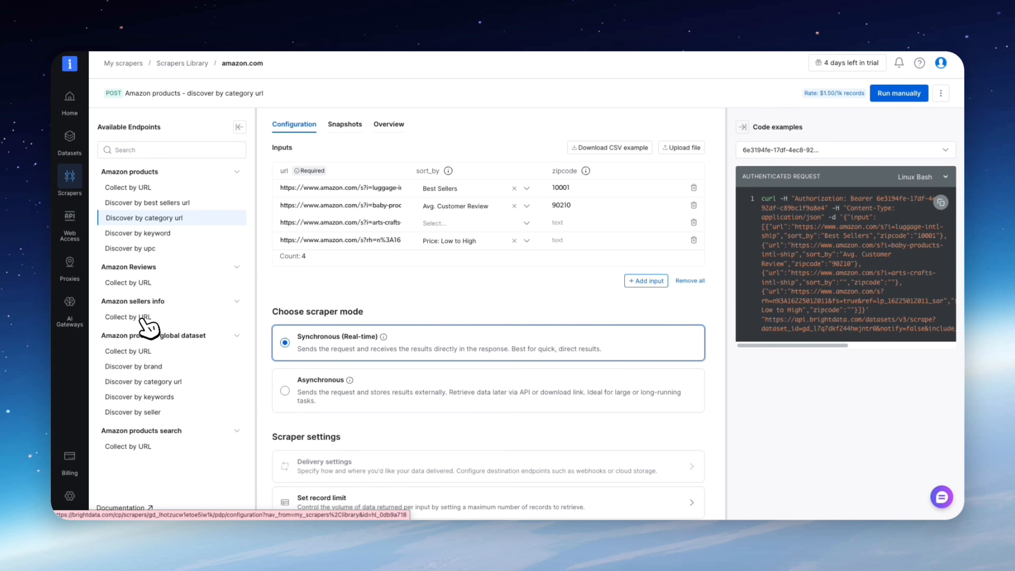
- Run the Amazon products Discover by best sellers url scraper manually and download its snapshot as JSON
left_click(175, 203)
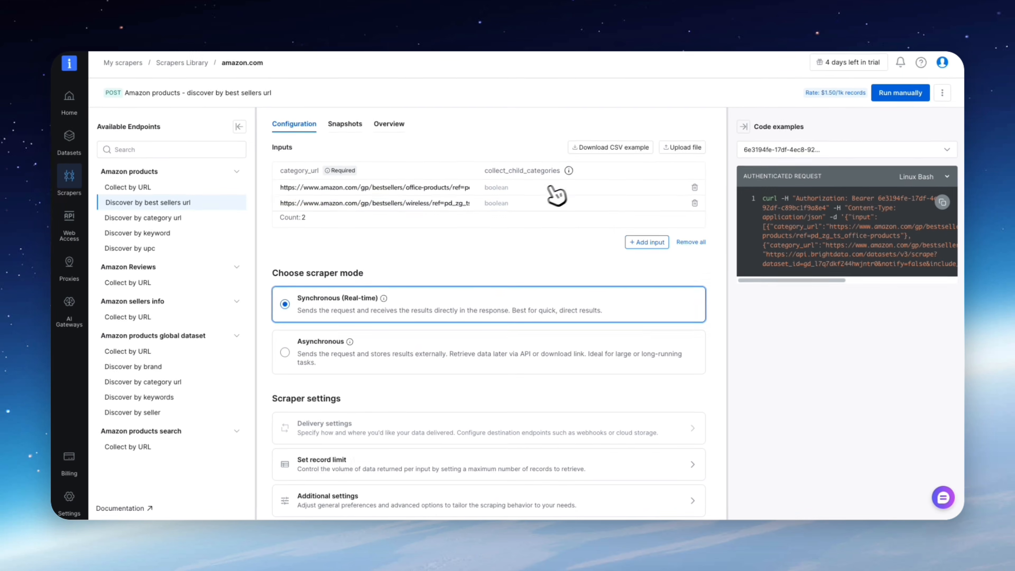
left_click(899, 93)
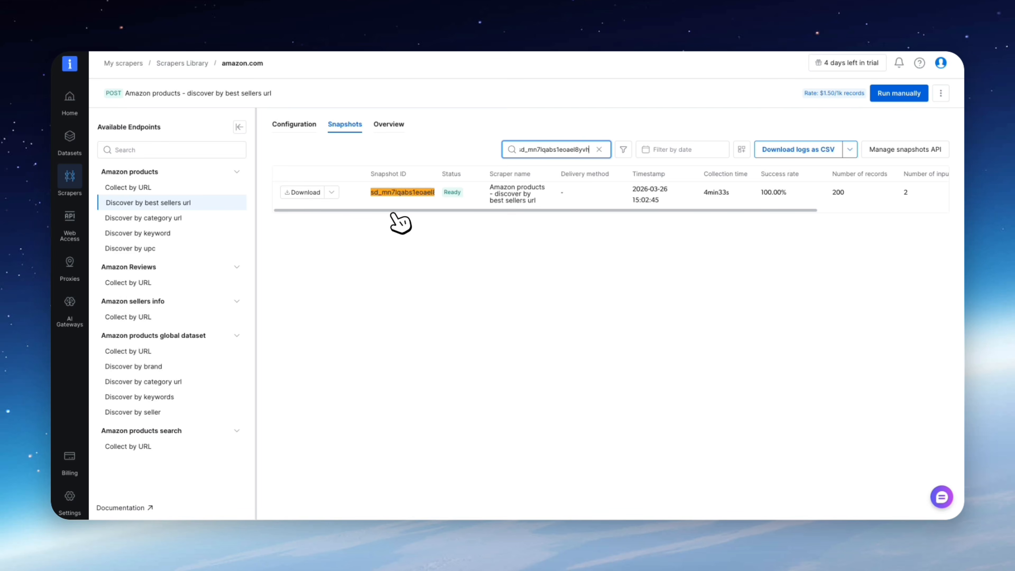
left_click(296, 194)
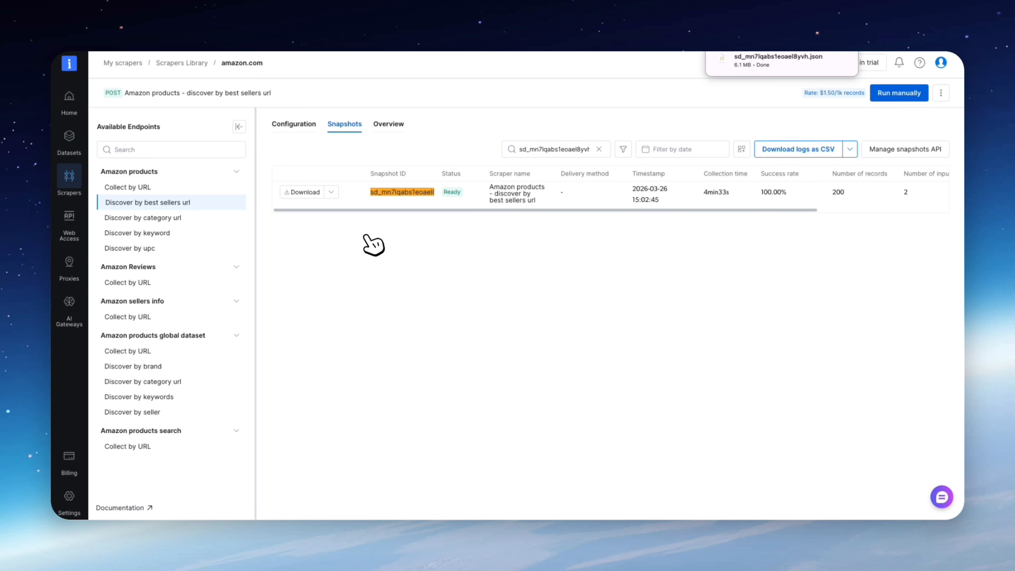
- Open the downloaded best sellers JSON file and examine the first product's ranking, images and product details
left_click(839, 67)
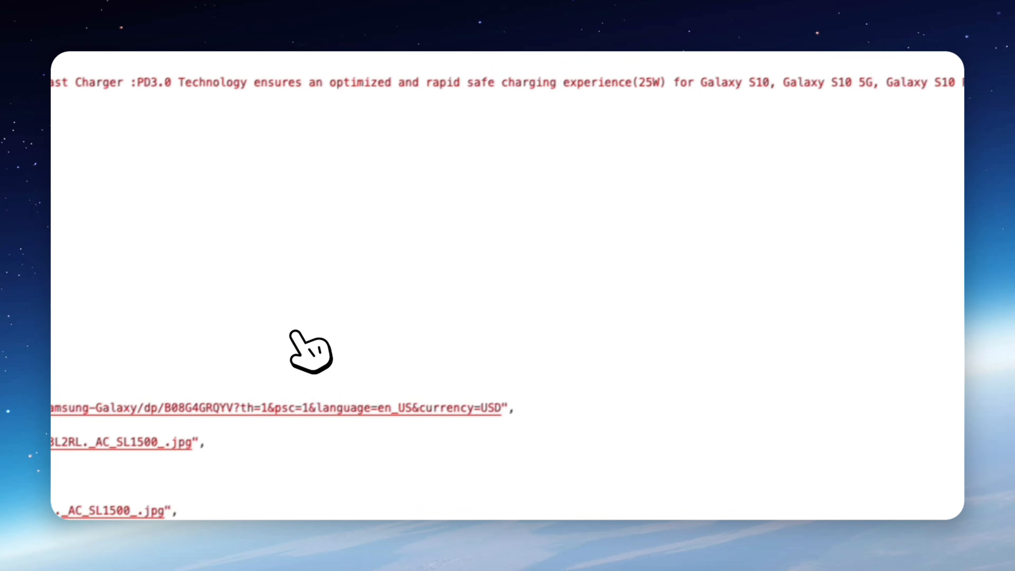
scroll(360, 260, "down", 15)
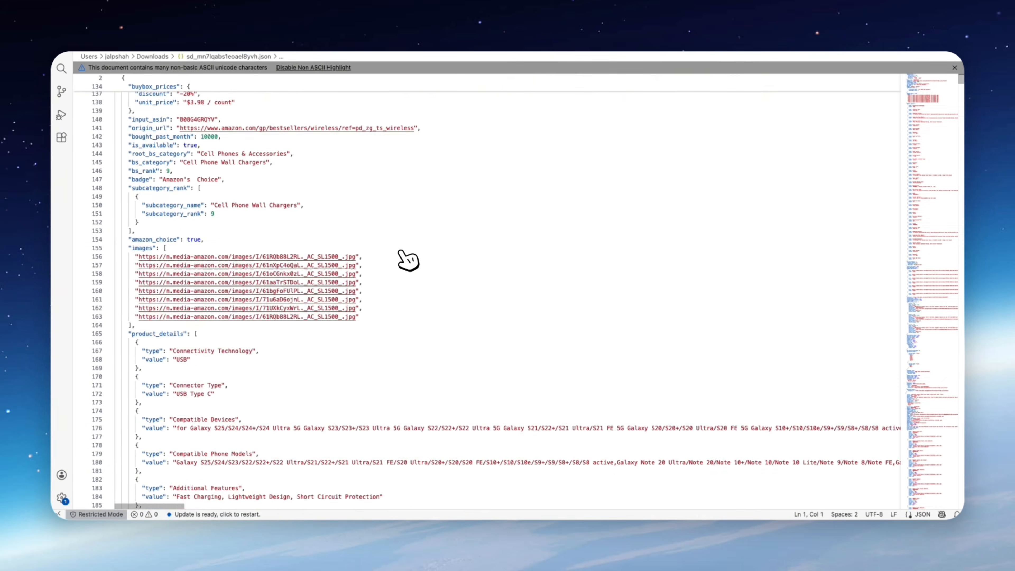
scroll(401, 252, "down", 20)
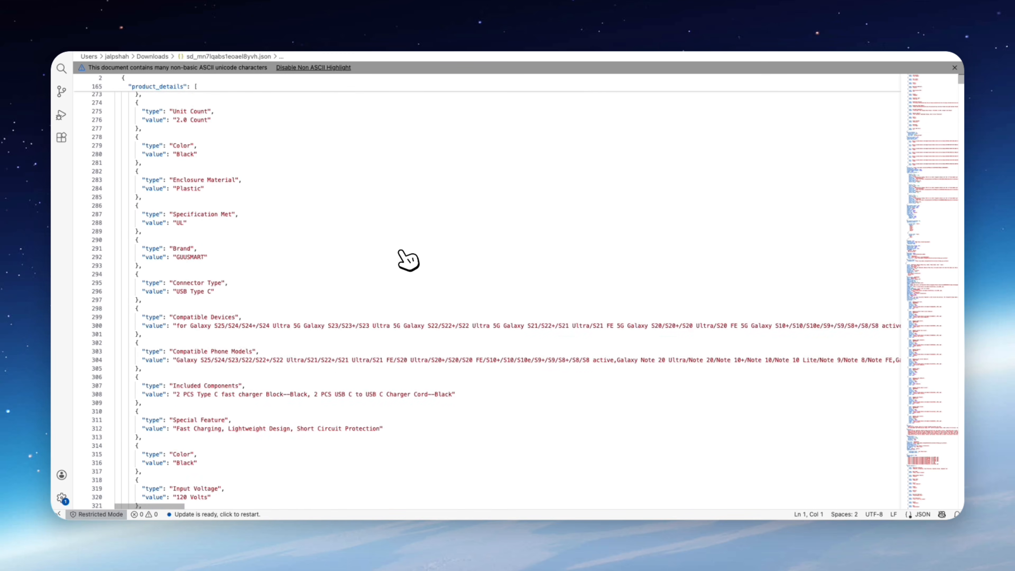